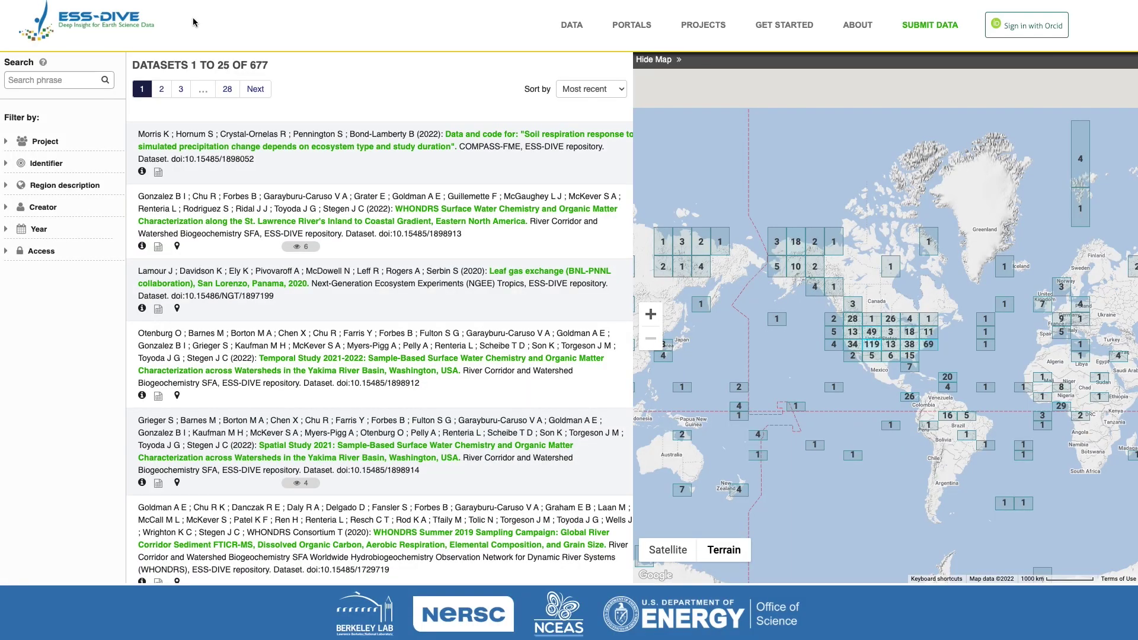
Zoom from the 119 and 110 map clusters to the single WHONDRS dataset near Gunnison
left_click(879, 350)
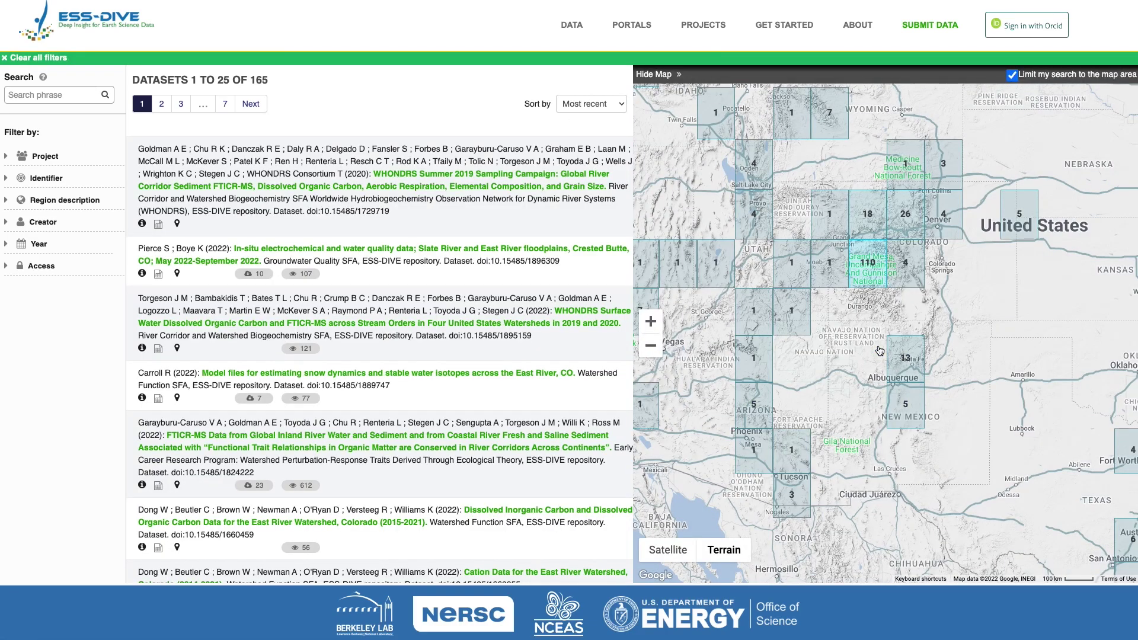
left_click(870, 281)
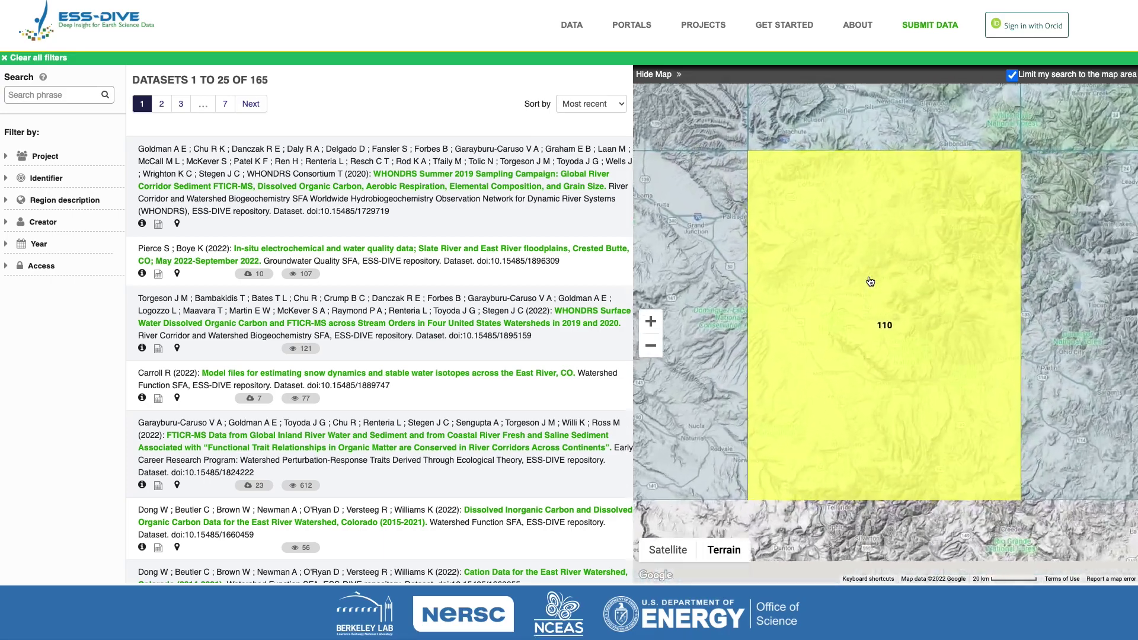
left_click(866, 366)
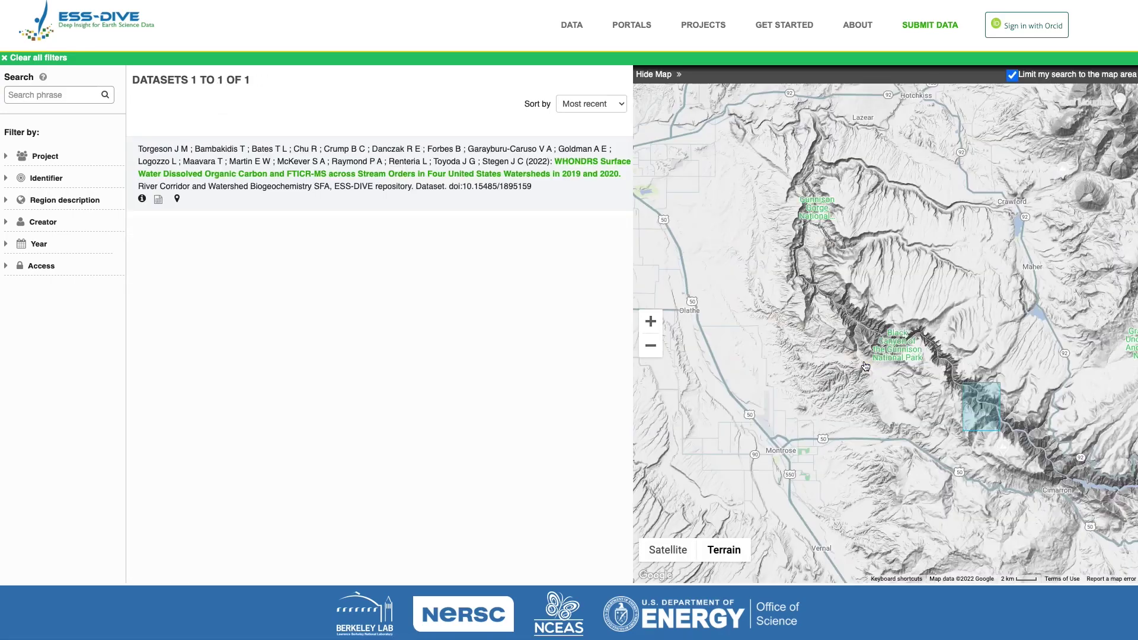